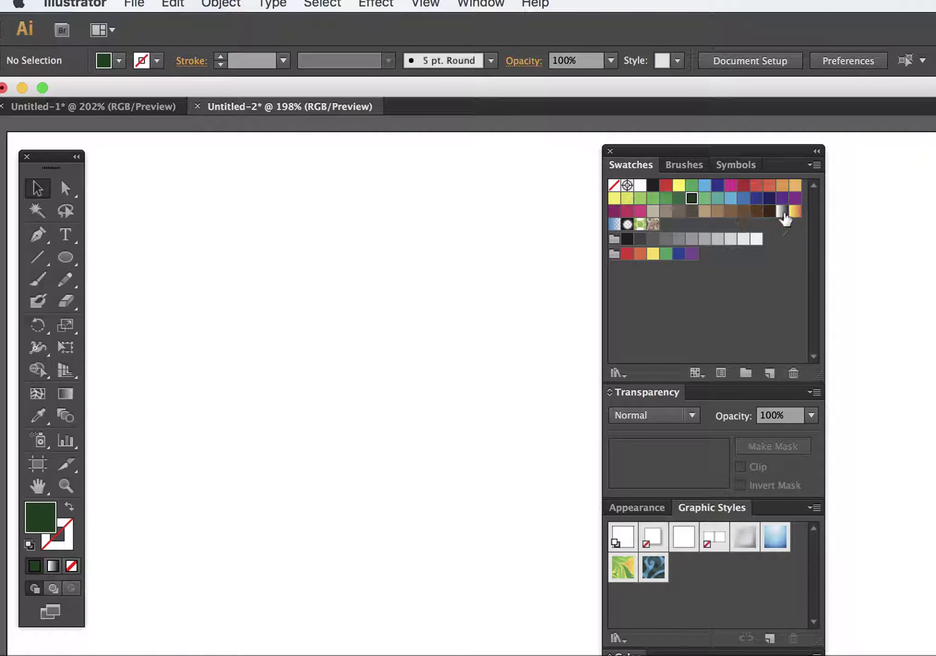
Step: Draw a large dark-green filled ellipse, about 2.5 by 3 inches, on the Untitled-2 artboard
{"action": "left_click_drag", "start_coordinate": [745, 149], "coordinate": [854, 141]}
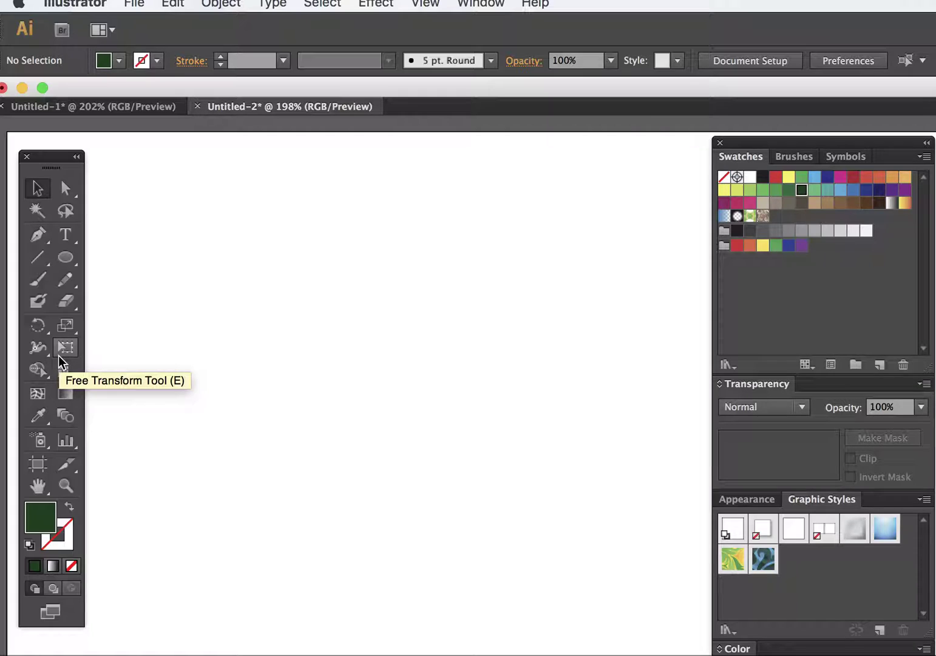
{"action": "left_click", "coordinate": [64, 258]}
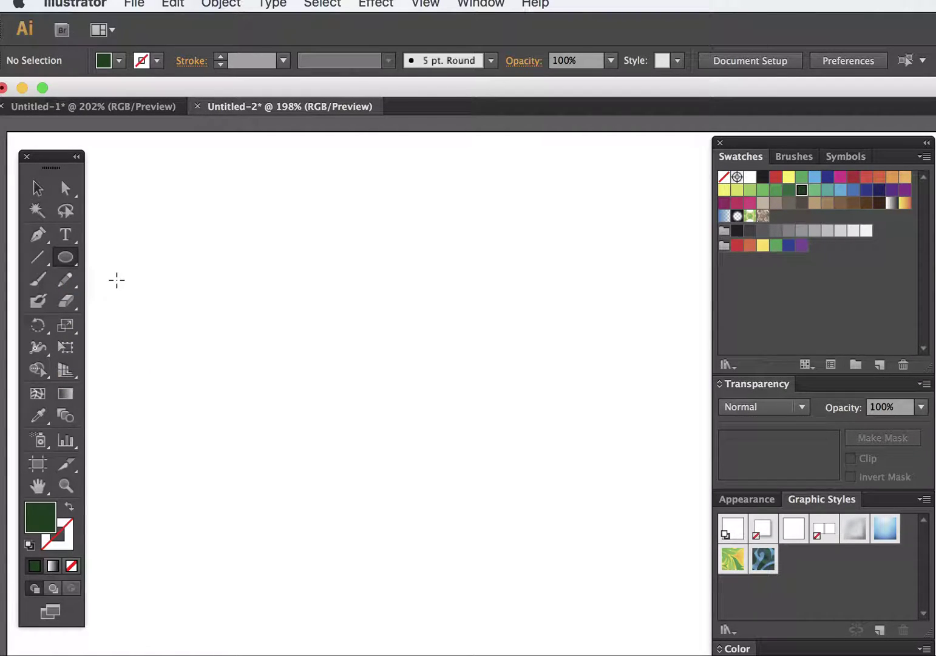
{"action": "left_click_drag", "start_coordinate": [234, 209], "coordinate": [575, 605]}
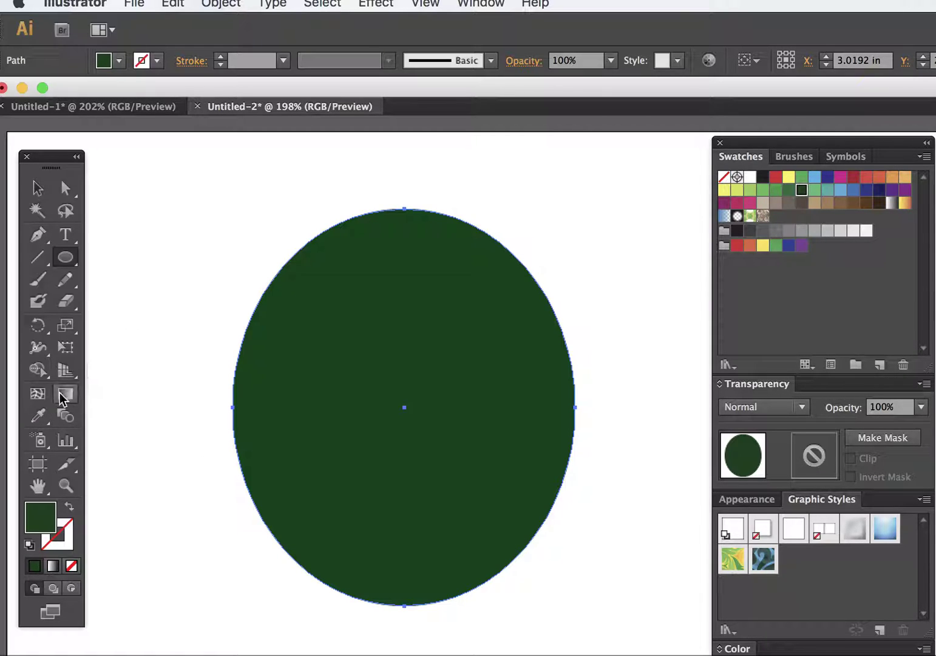
Step: Add two light-green (C=50 M=0 Y=100 K=0) mesh points on the oval's upper left and left
{"action": "left_click", "coordinate": [39, 395]}
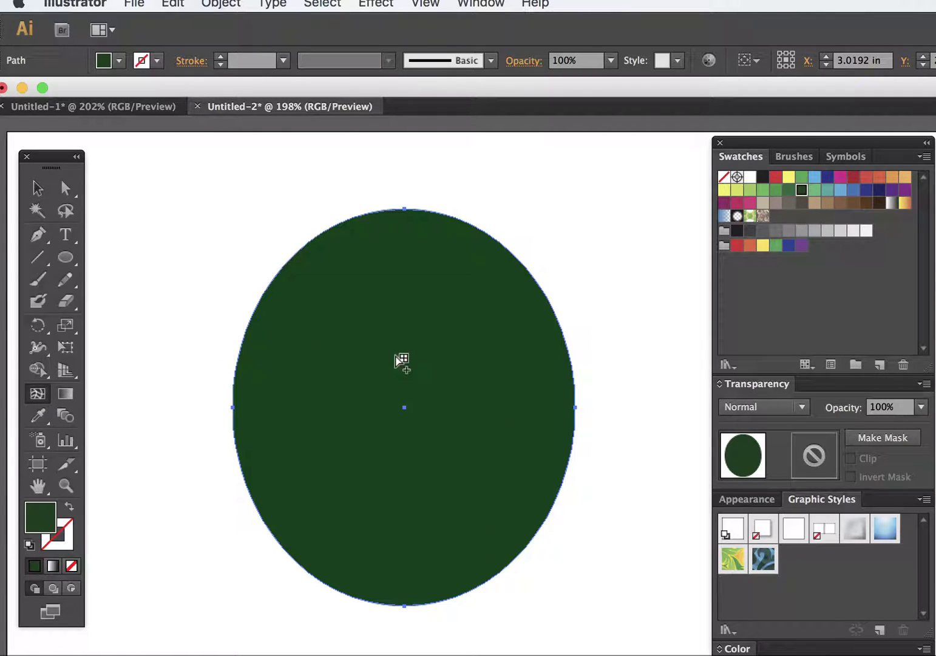
{"action": "left_click", "coordinate": [351, 233]}
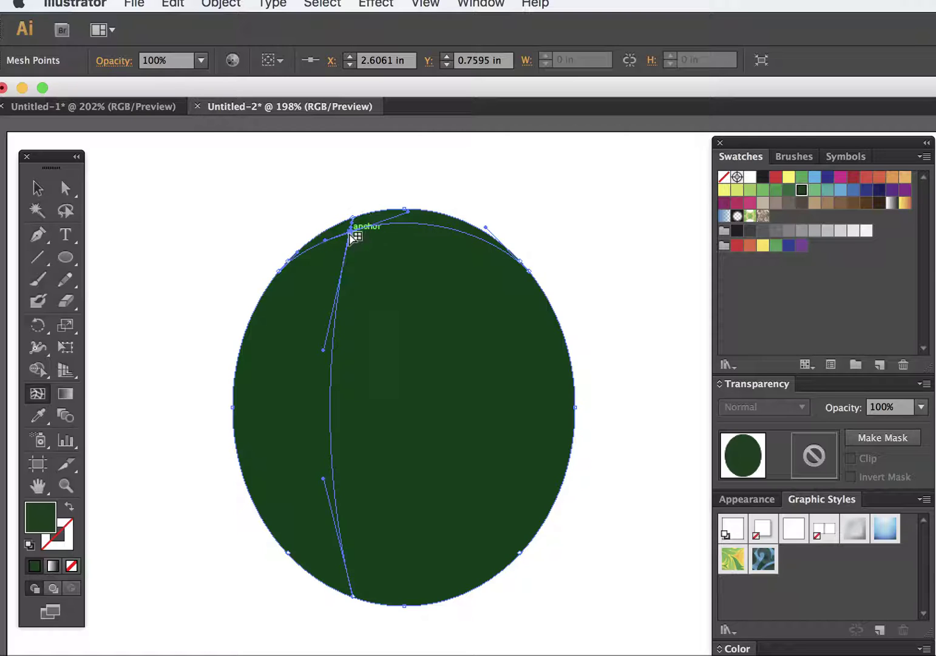
{"action": "left_click_drag", "start_coordinate": [827, 144], "coordinate": [756, 145]}
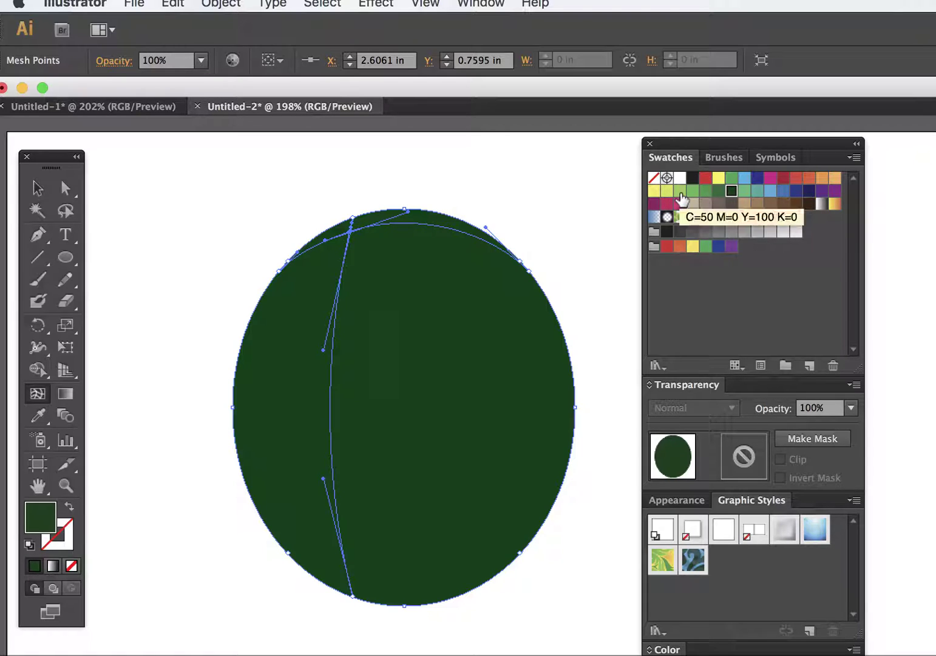
{"action": "left_click", "coordinate": [680, 191]}
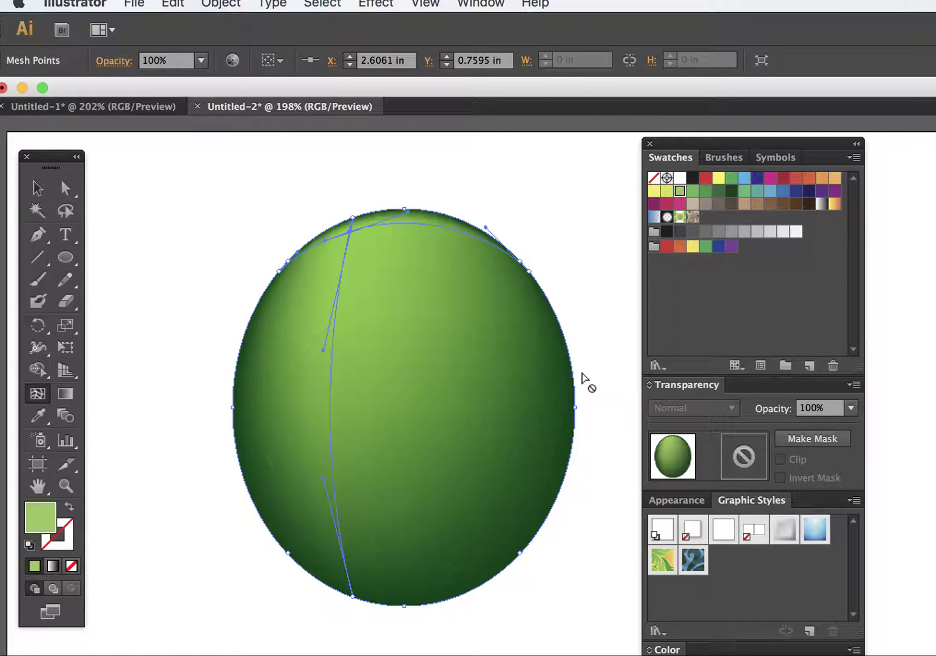
{"action": "left_click", "coordinate": [276, 423]}
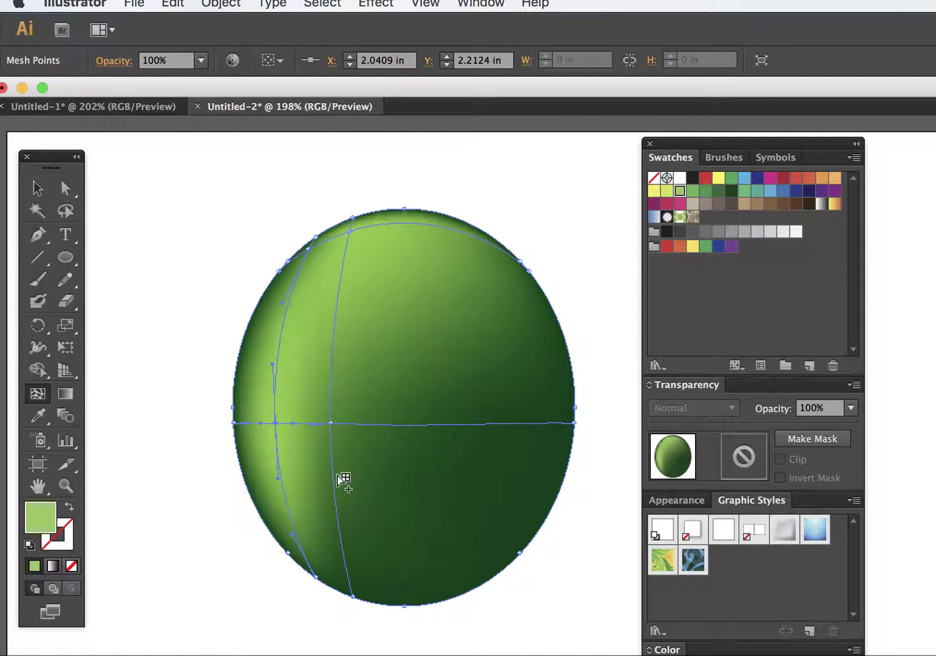
Step: Add a mesh point at the oval's lower right and colour it dark green (R=4 G=61 B=25)
{"action": "left_click", "coordinate": [459, 538]}
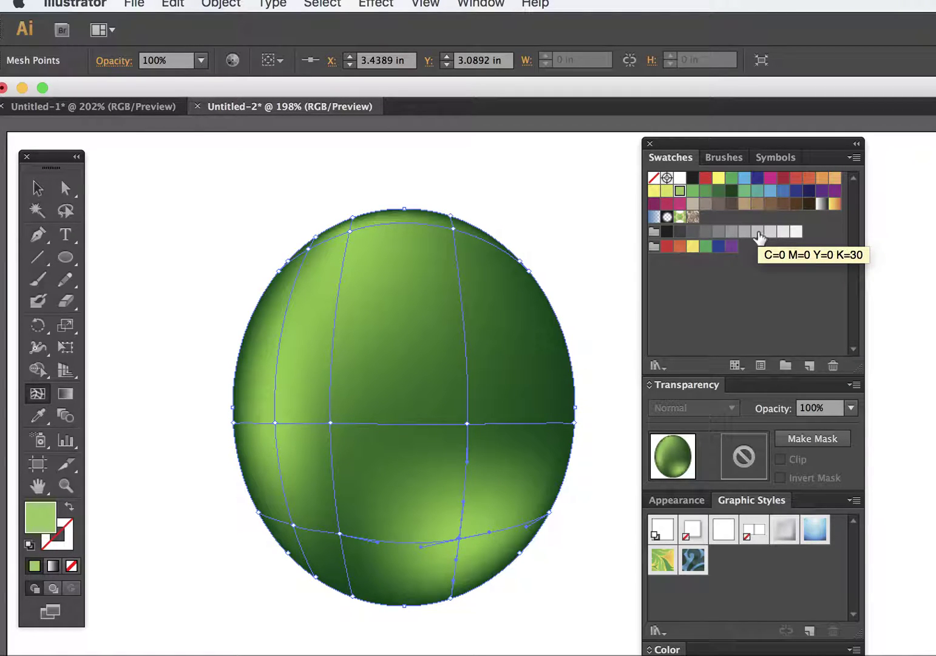
{"action": "left_click", "coordinate": [719, 193]}
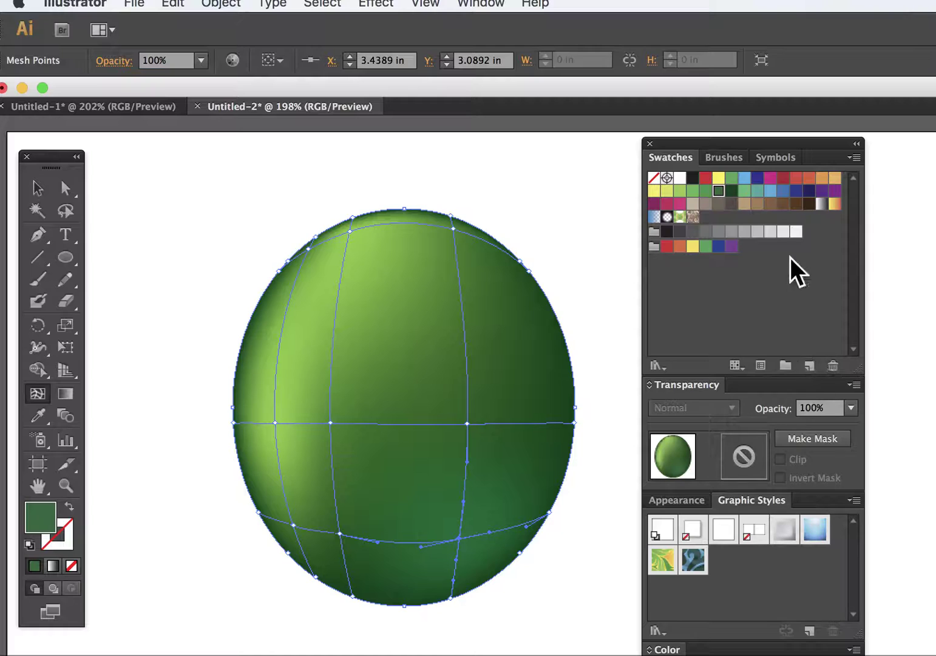
{"action": "left_click", "coordinate": [757, 178]}
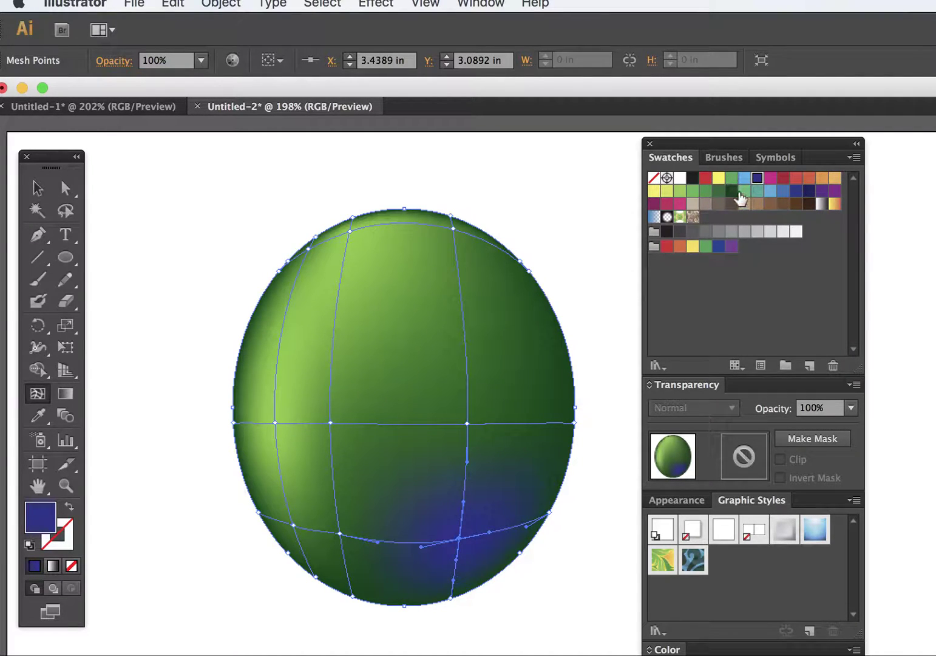
{"action": "left_click", "coordinate": [731, 192]}
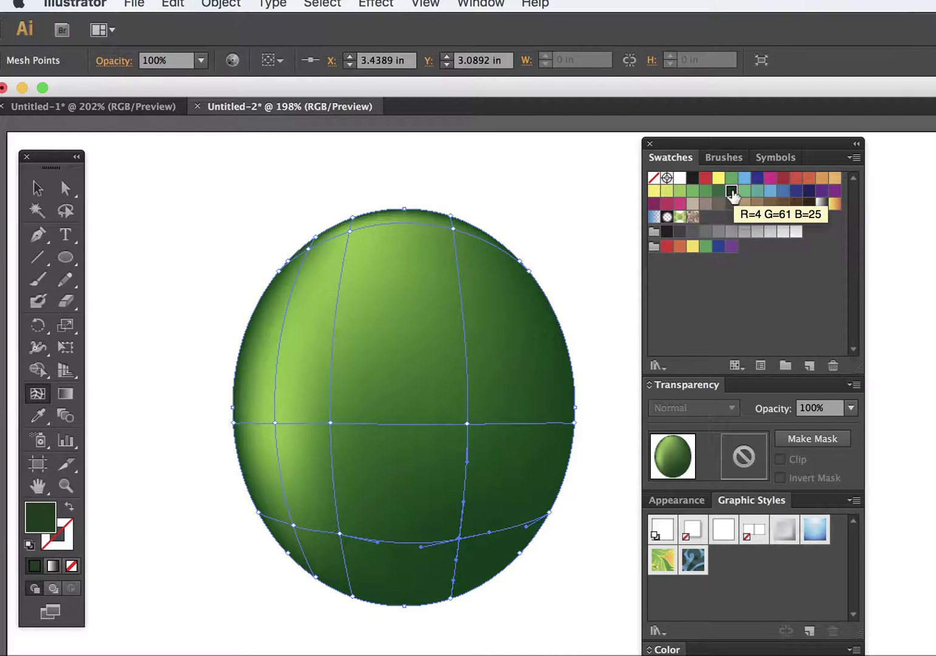
Step: Lower the dark green swatch's green value to 58 in Swatch Options
{"action": "double_click", "coordinate": [732, 192]}
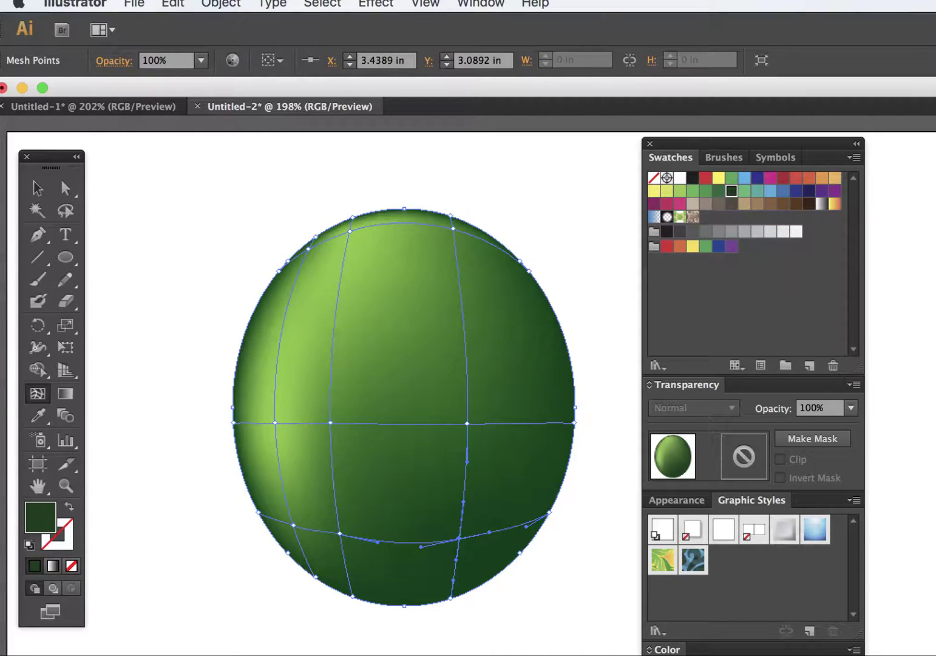
{"action": "left_click_drag", "start_coordinate": [656, 466], "coordinate": [660, 351]}
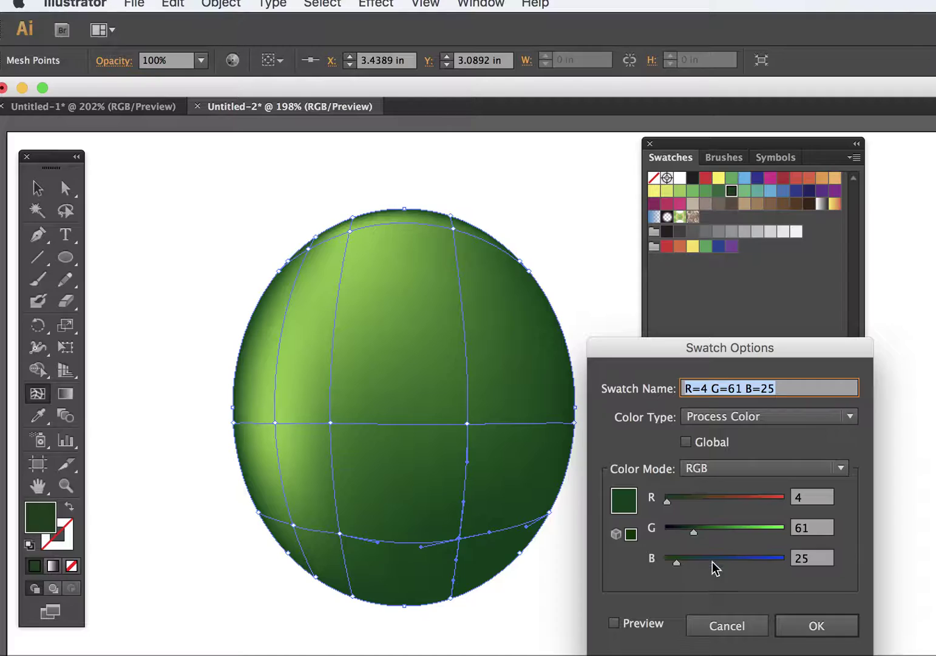
{"action": "left_click", "coordinate": [693, 535]}
{"action": "left_click_drag", "start_coordinate": [692, 534], "coordinate": [691, 532]}
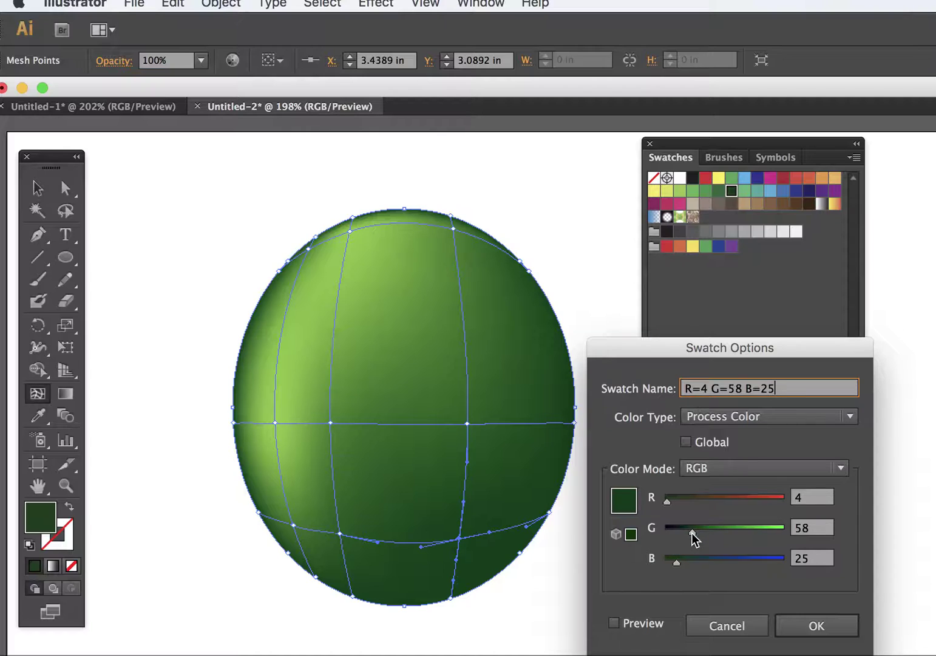
{"action": "left_click", "coordinate": [817, 625]}
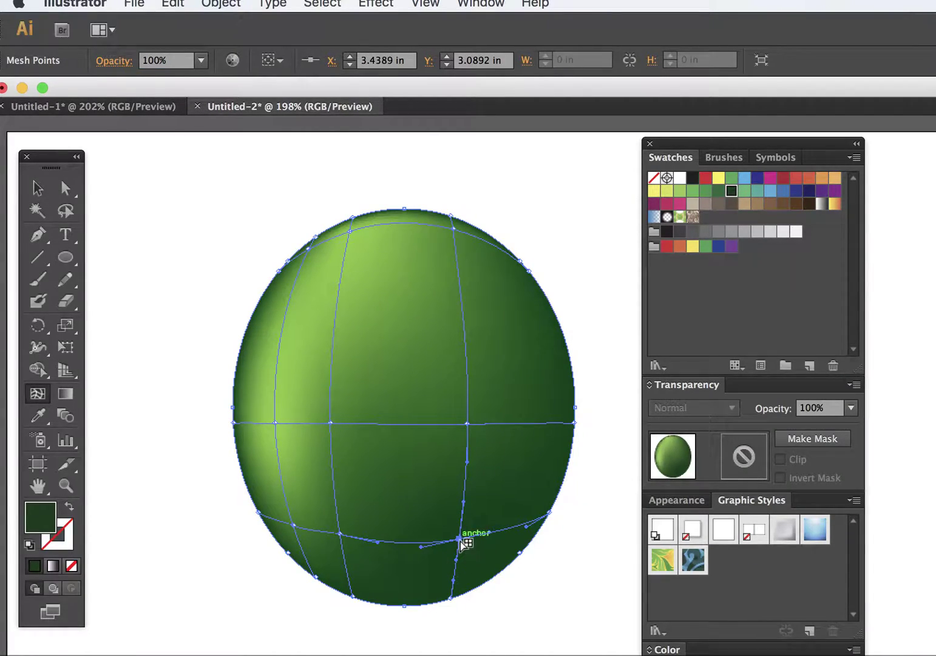
Step: Re-edit the swatch to R=4 G=36 B=14 with preview on, and confirm
{"action": "double_click", "coordinate": [732, 191]}
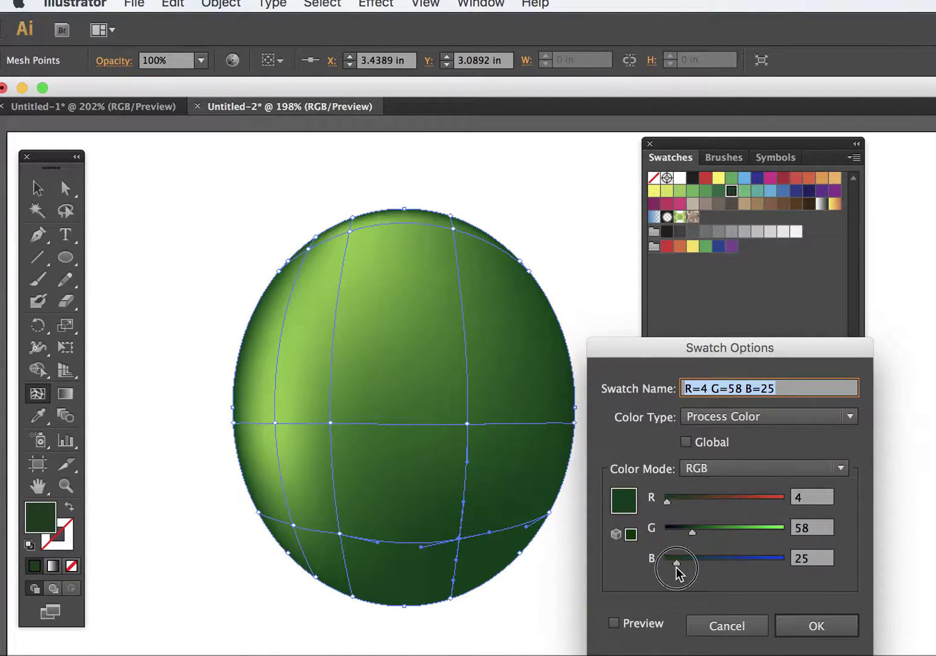
{"action": "left_click_drag", "start_coordinate": [678, 563], "coordinate": [673, 563]}
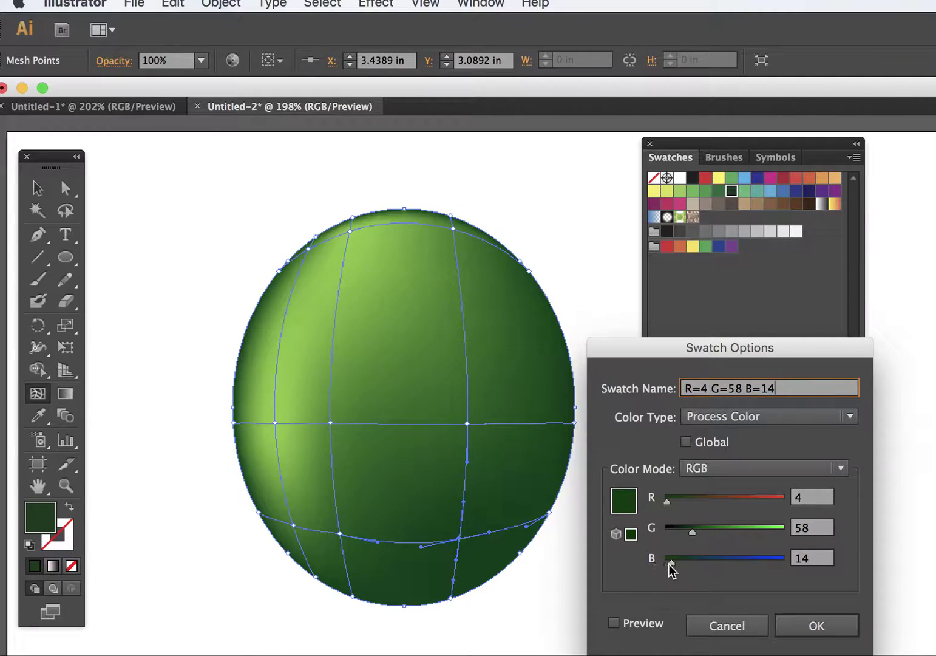
{"action": "left_click", "coordinate": [615, 623]}
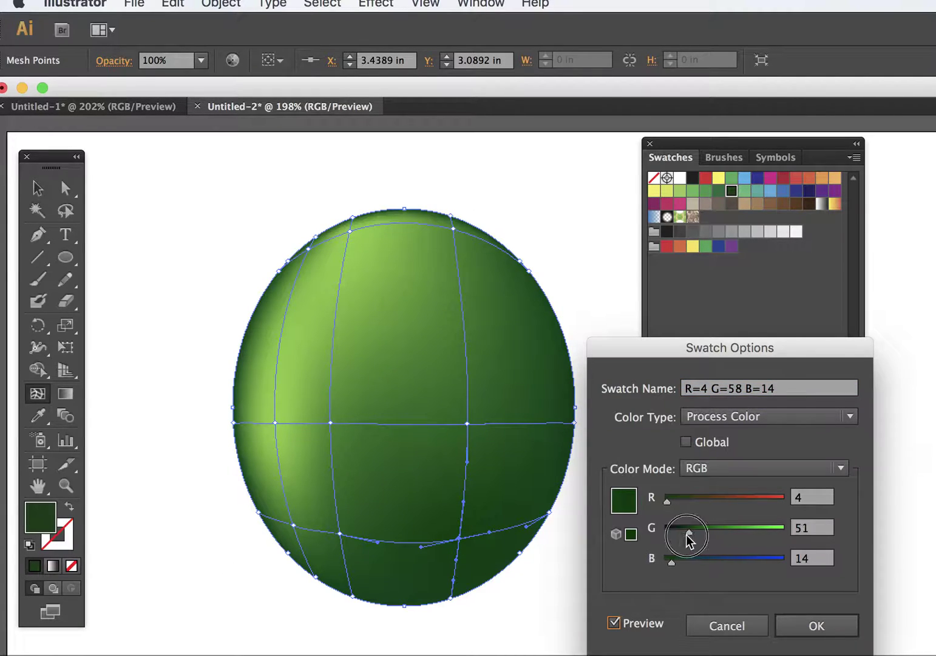
{"action": "left_click_drag", "start_coordinate": [686, 534], "coordinate": [682, 536]}
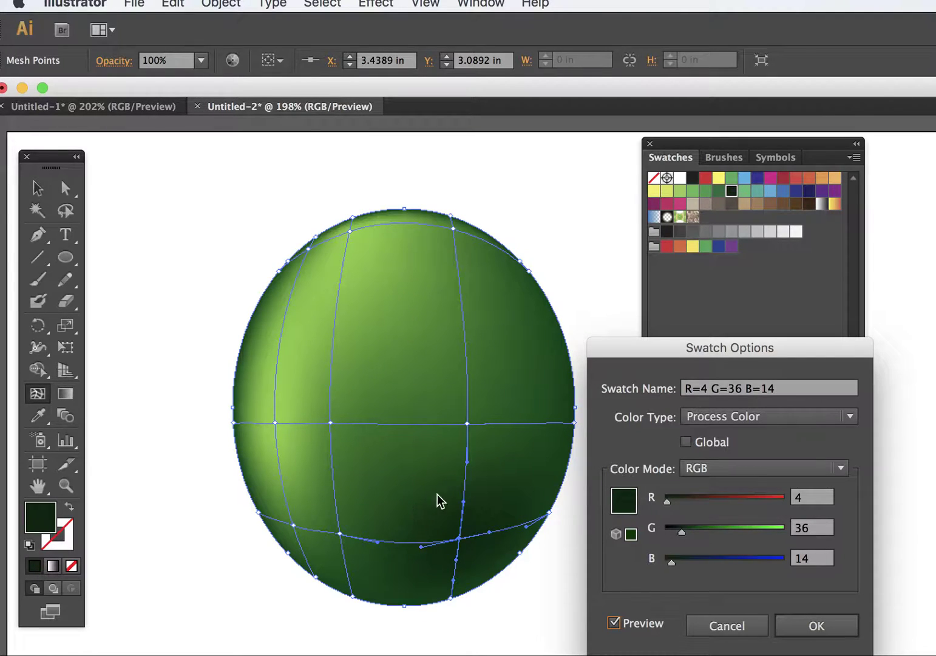
{"action": "left_click", "coordinate": [813, 626]}
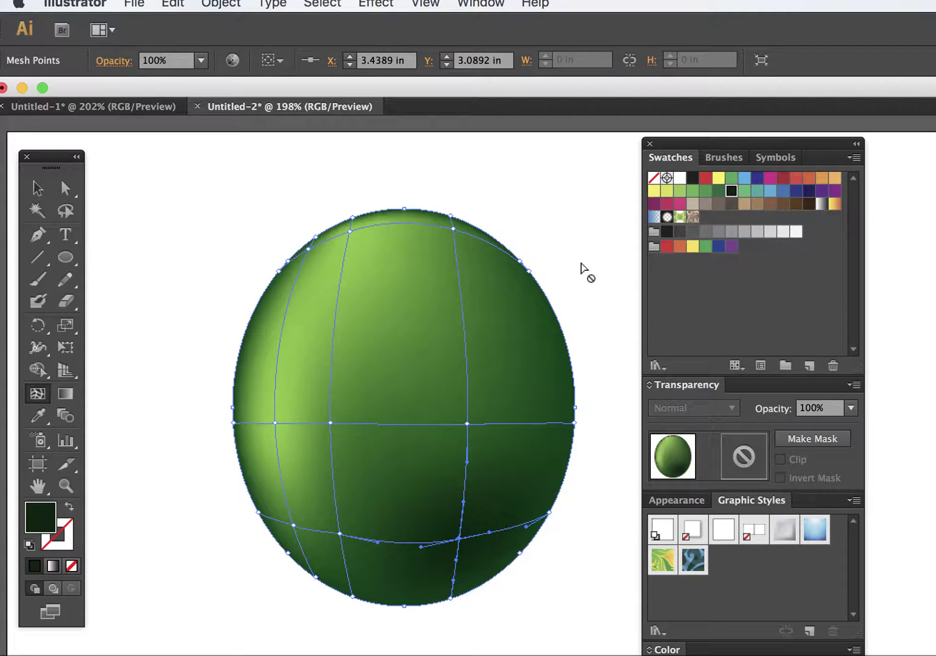
Step: Select the whole mesh oval and open Effect > Effect Gallery for it
{"action": "left_click", "coordinate": [37, 188]}
{"action": "left_click", "coordinate": [164, 197]}
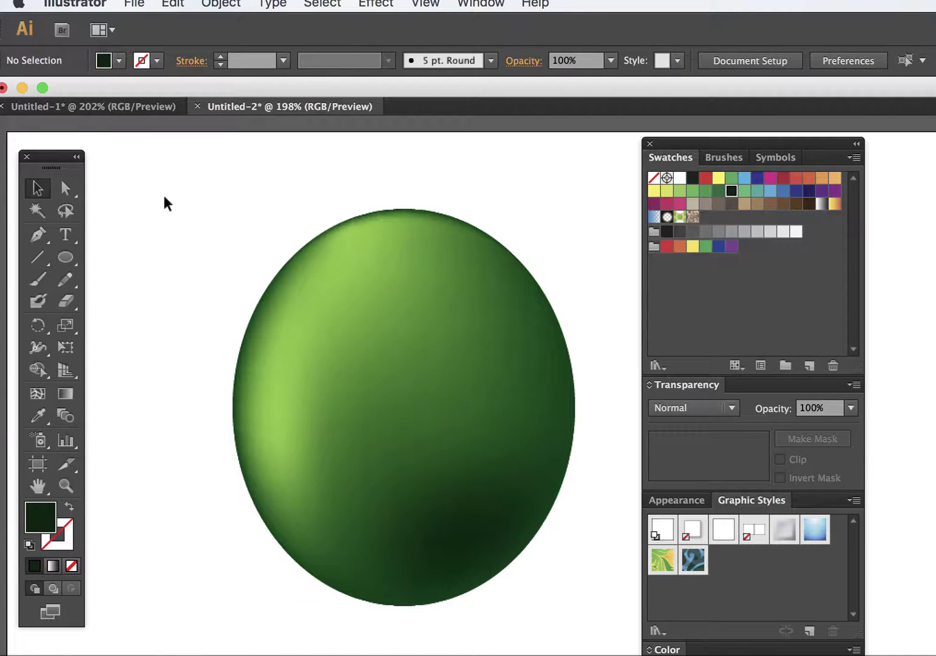
{"action": "left_click", "coordinate": [412, 317]}
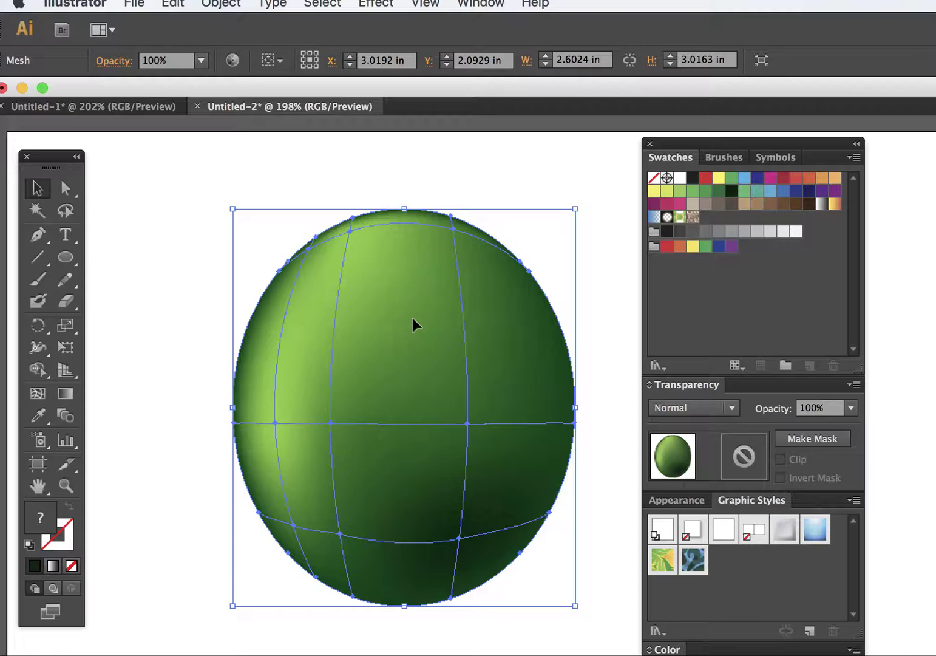
{"action": "left_click", "coordinate": [383, 4]}
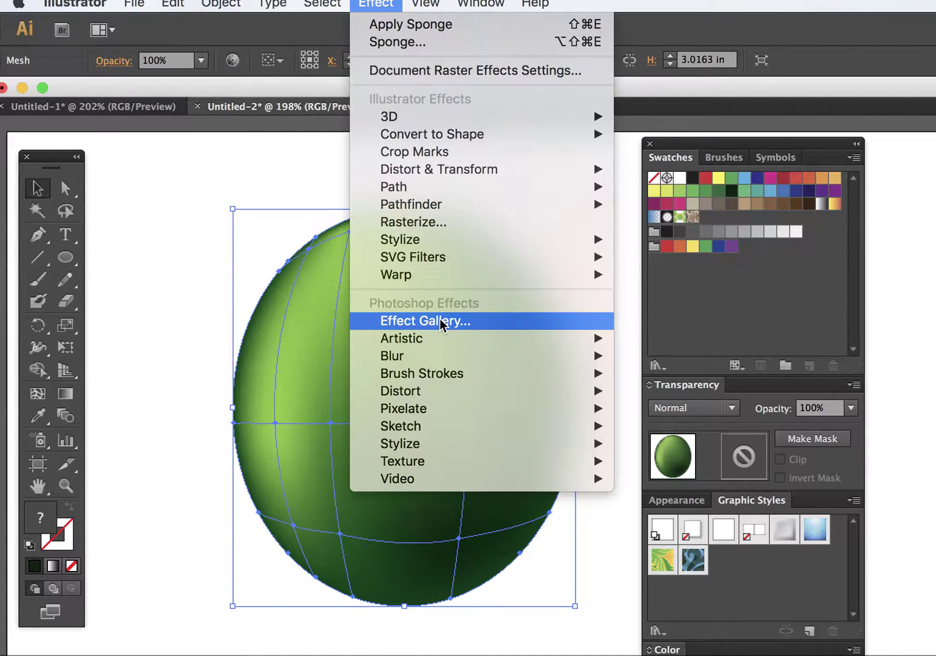
{"action": "left_click", "coordinate": [219, 182]}
{"action": "left_click", "coordinate": [157, 203]}
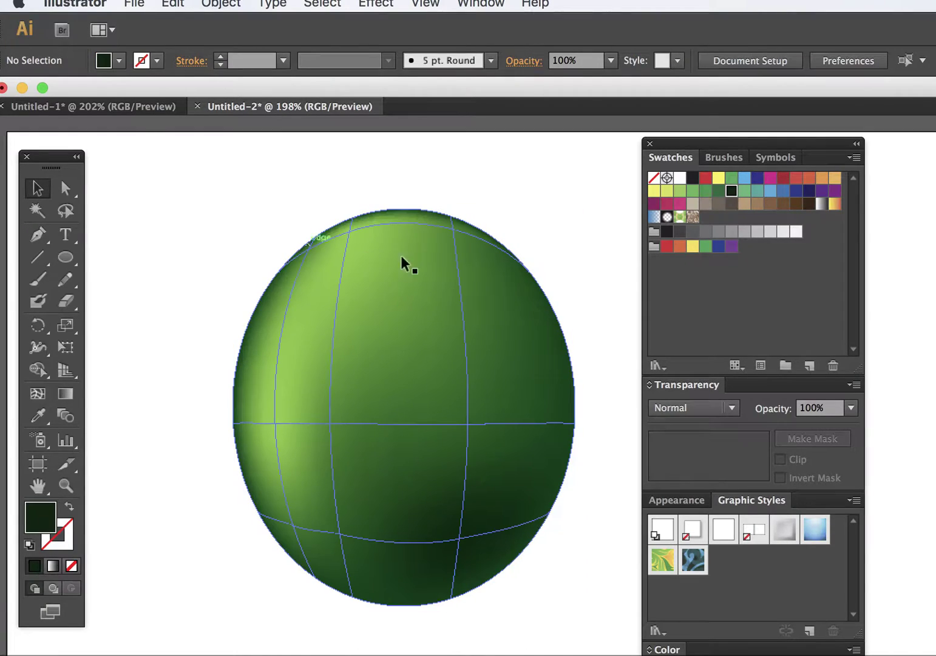
{"action": "left_click", "coordinate": [396, 219]}
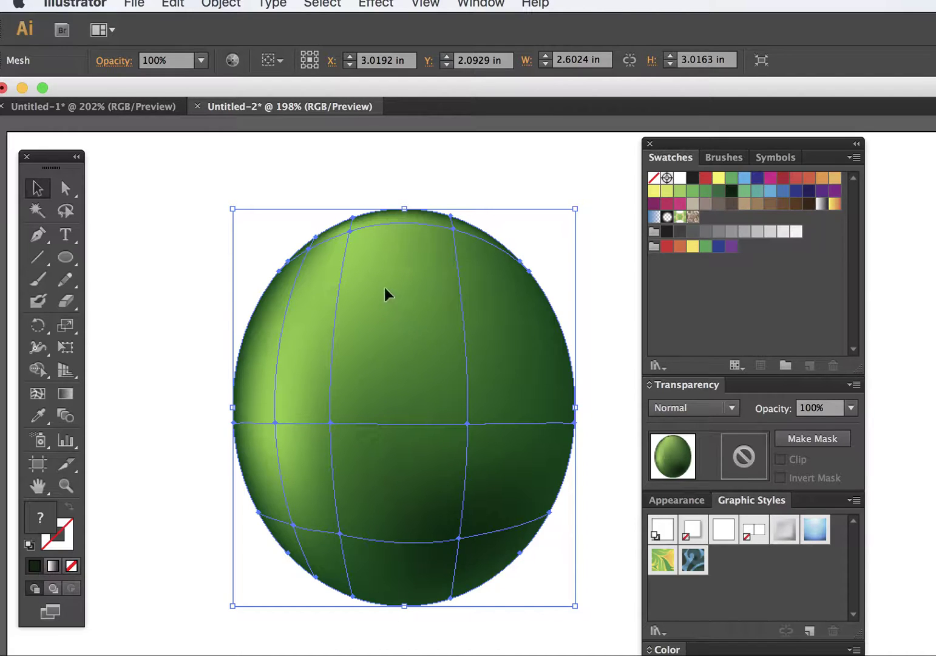
{"action": "left_click", "coordinate": [379, 5]}
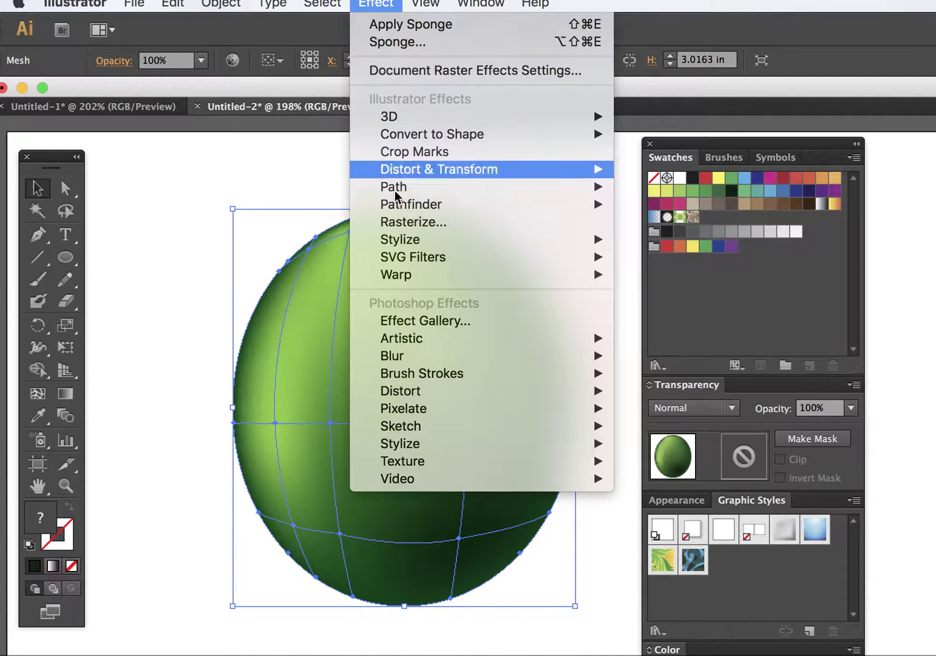
{"action": "mouse_move", "coordinate": [398, 205]}
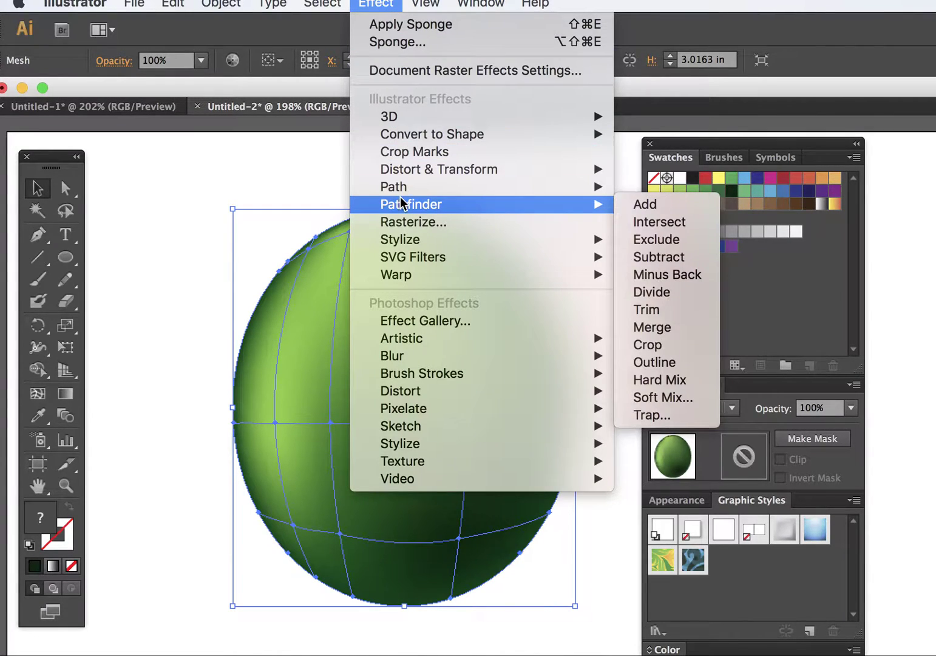
{"action": "left_click", "coordinate": [411, 320]}
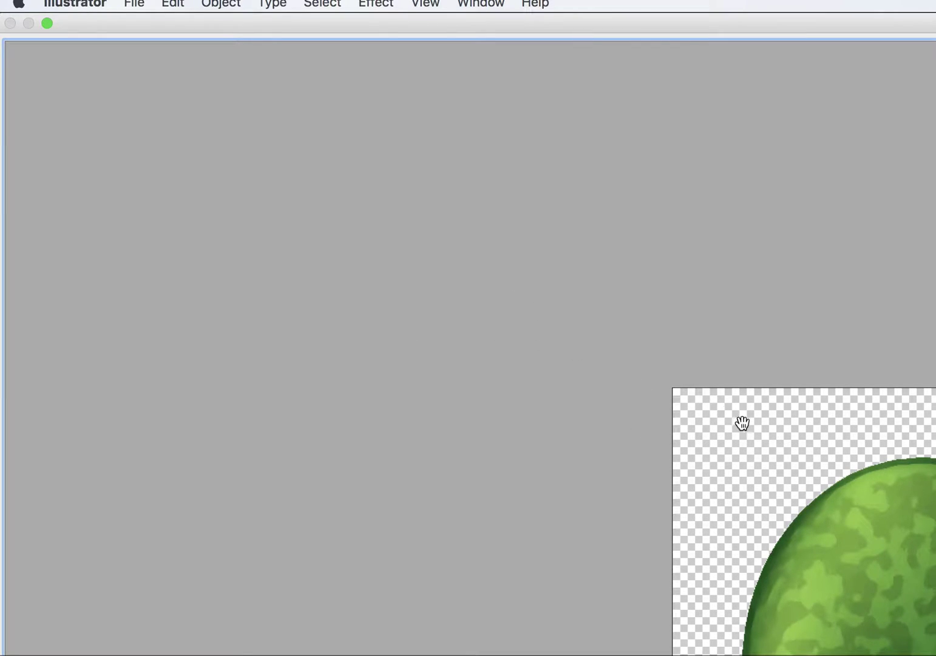
Step: Zoom into the gallery preview and apply the Sponge texture to the mesh oval
{"action": "key", "text": "super+space"}
{"action": "left_click", "coordinate": [554, 104]}
{"action": "left_click_drag", "start_coordinate": [868, 563], "coordinate": [671, 410]}
{"action": "left_click_drag", "start_coordinate": [795, 515], "coordinate": [598, 363]}
{"action": "key", "text": "super+plus"}
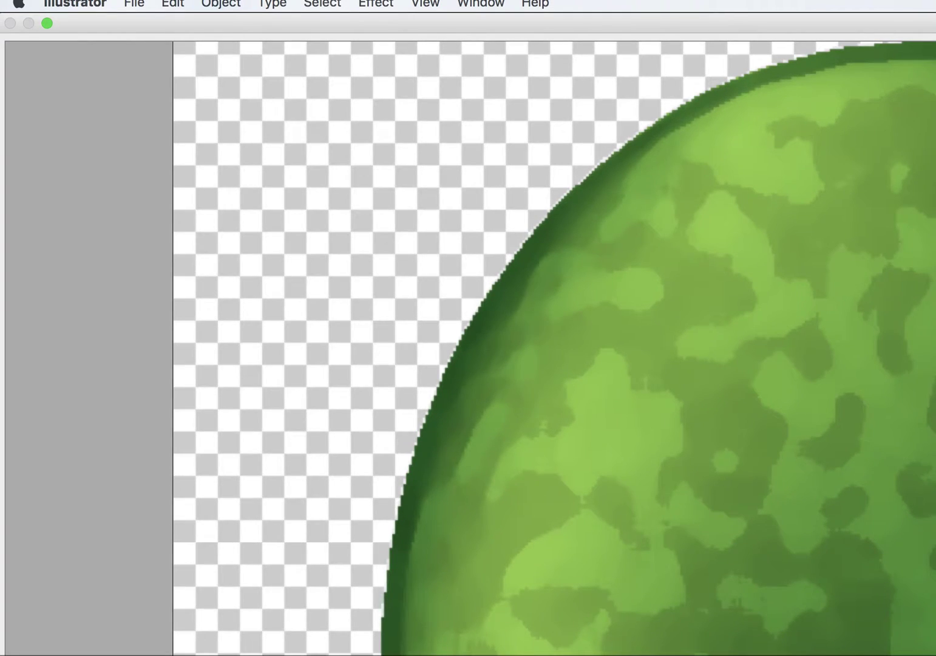
{"action": "key", "text": "Return"}
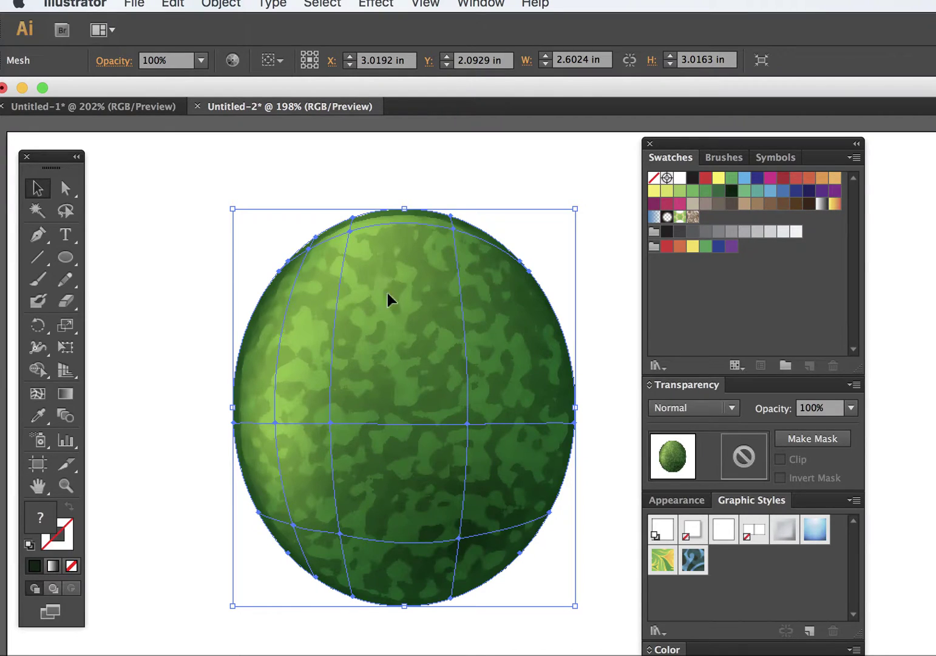
{"action": "left_click", "coordinate": [616, 175]}
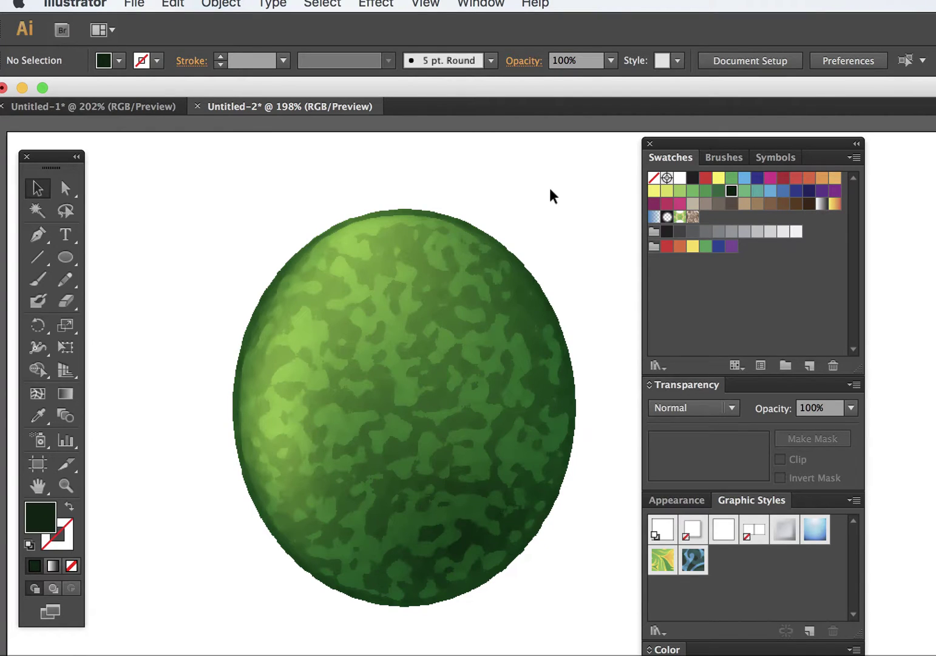
{"action": "left_click", "coordinate": [381, 5]}
{"action": "left_click", "coordinate": [227, 192]}
{"action": "left_click", "coordinate": [371, 4]}
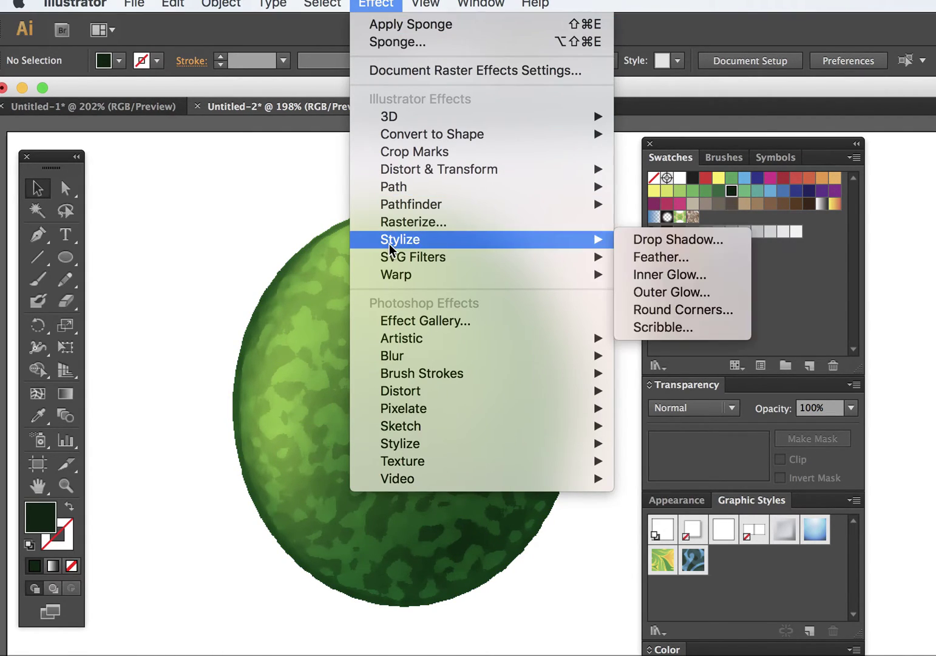
{"action": "mouse_move", "coordinate": [412, 341]}
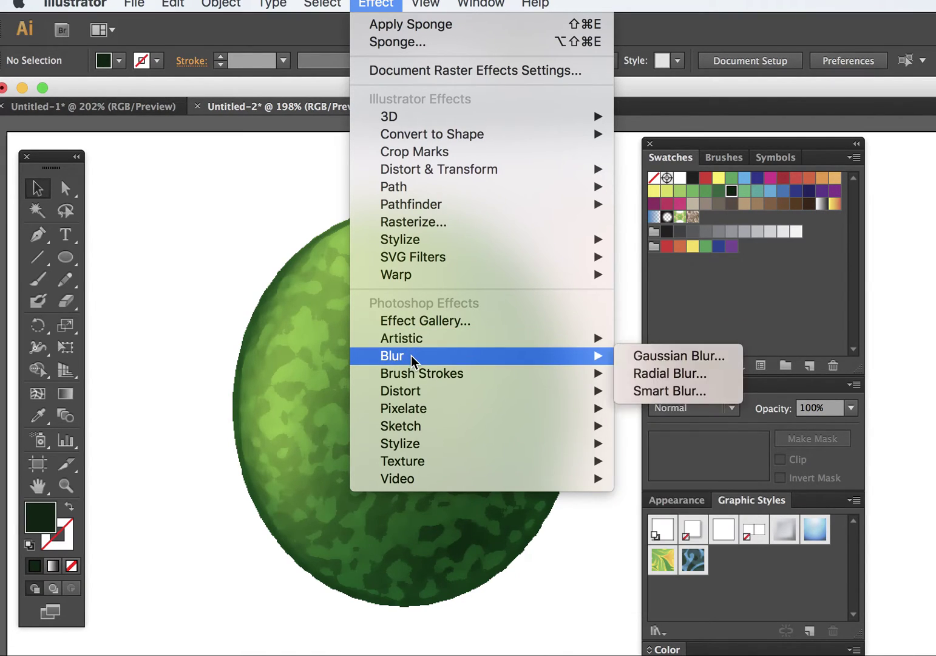
{"action": "mouse_move", "coordinate": [418, 394]}
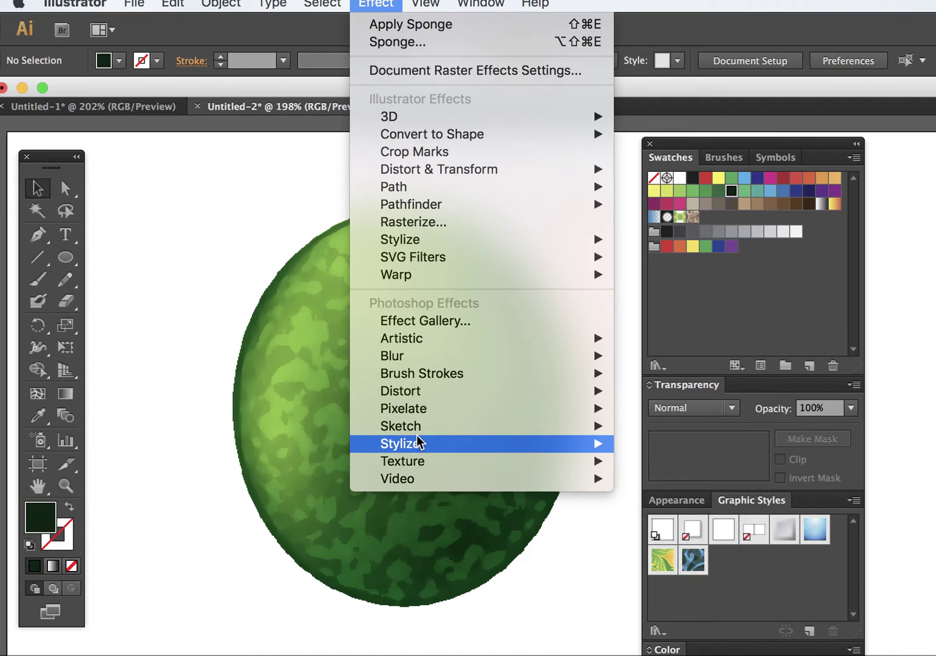
{"action": "mouse_move", "coordinate": [416, 480]}
{"action": "left_click", "coordinate": [226, 231]}
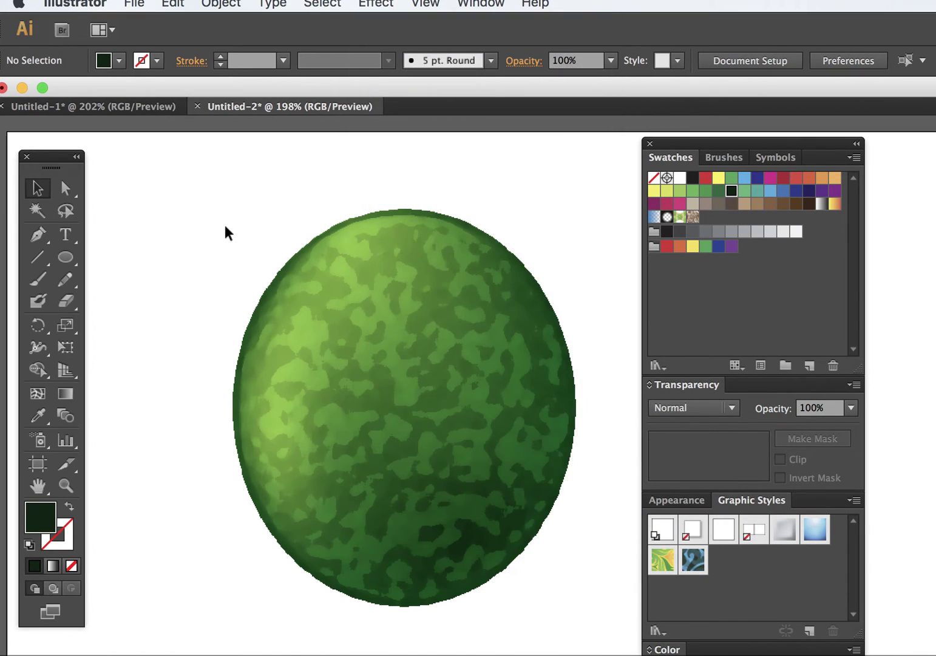